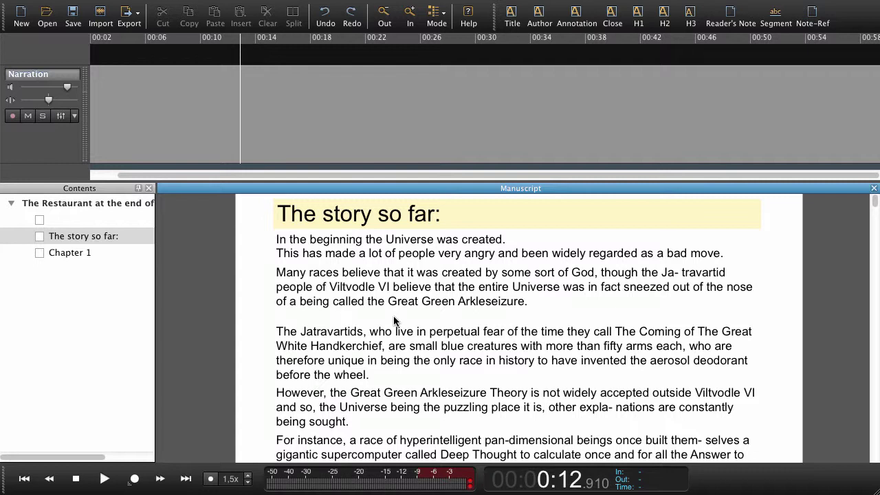
# Place the playhead on the empty Narration track at 0:09.
pyautogui.click(124, 91)
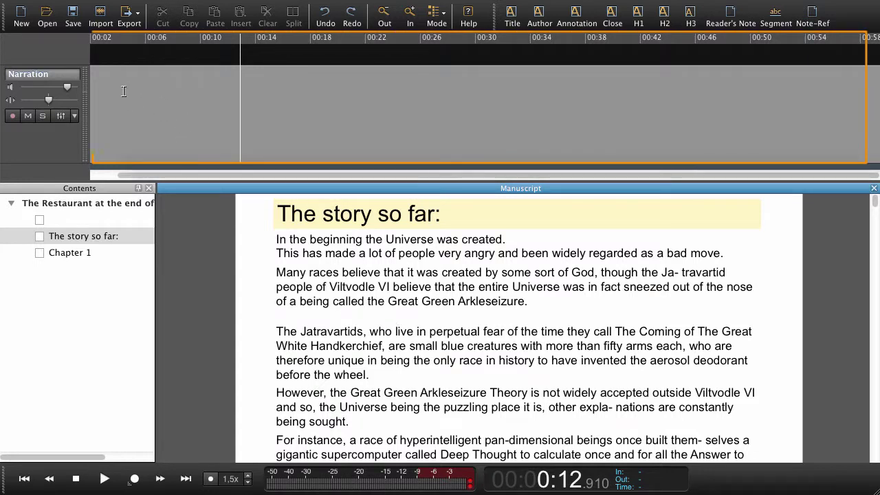
pyautogui.click(189, 109)
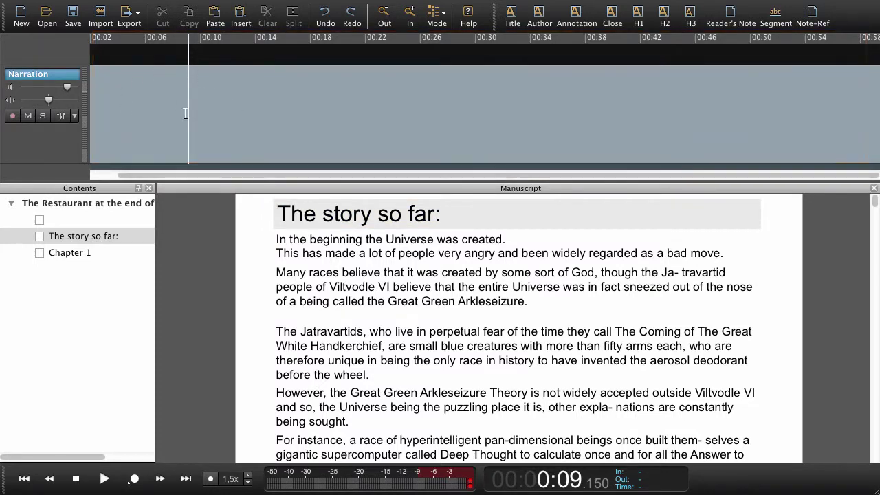
# Import 'The restaurant at the end of the universe.wav' from the Desktop onto the Narration track at 9 seconds.
pyautogui.click(98, 20)
pyautogui.scroll(-10, 313, 151)
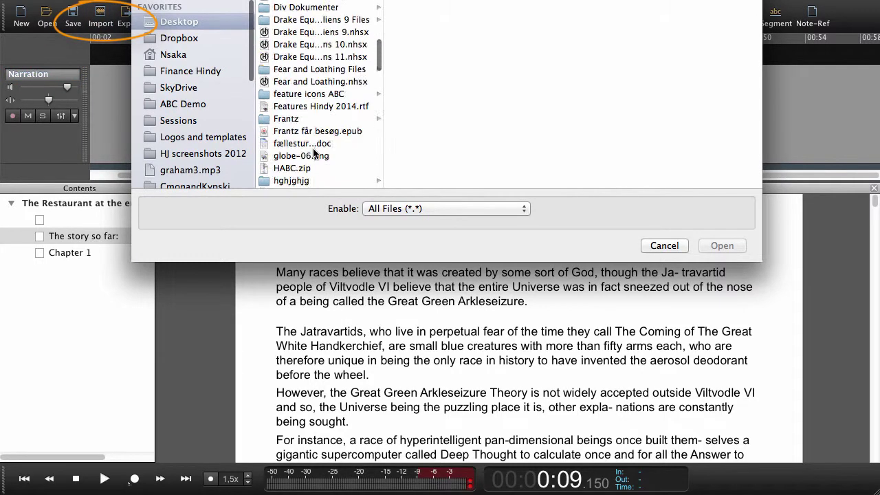
pyautogui.scroll(-10, 313, 151)
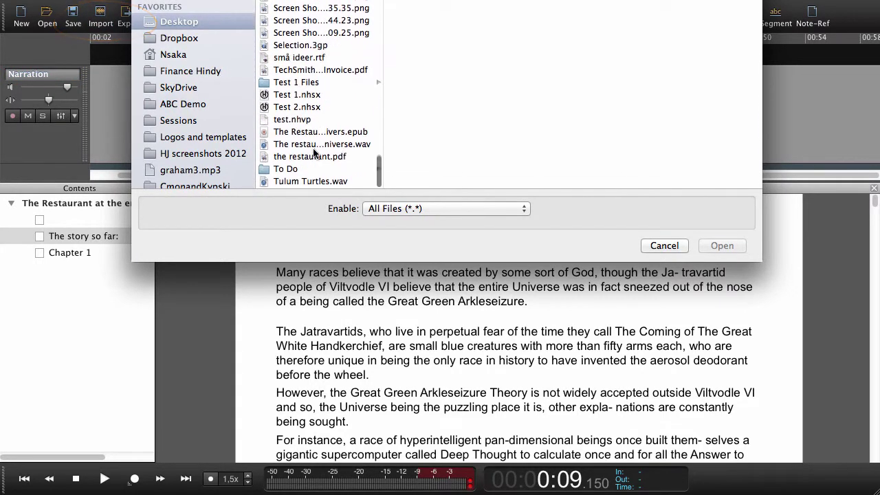
pyautogui.click(320, 146)
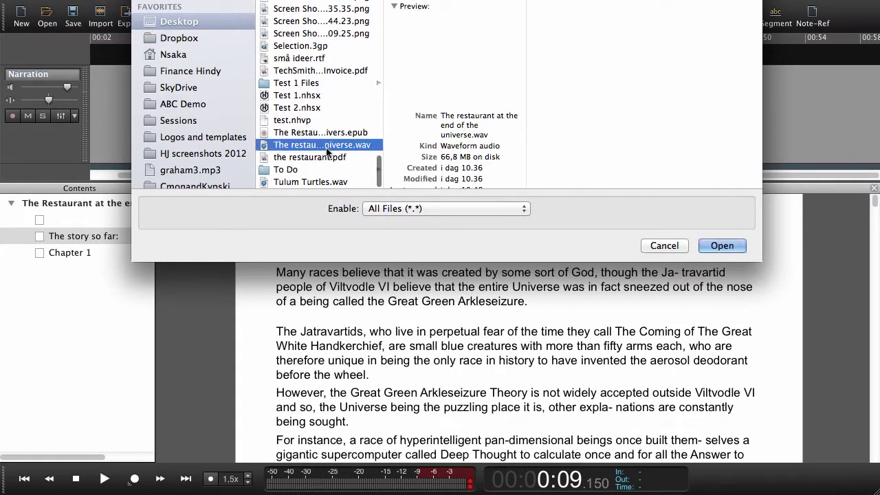
pyautogui.click(714, 248)
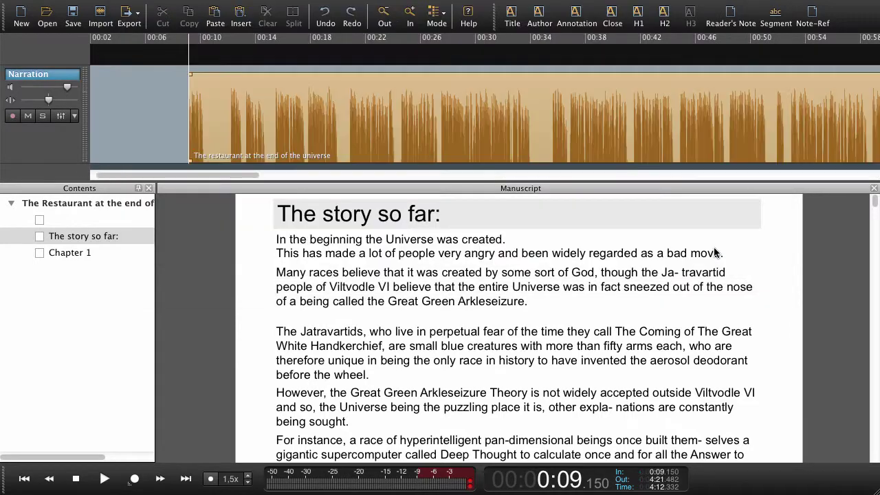
pyautogui.hscroll(3, 261, 122)
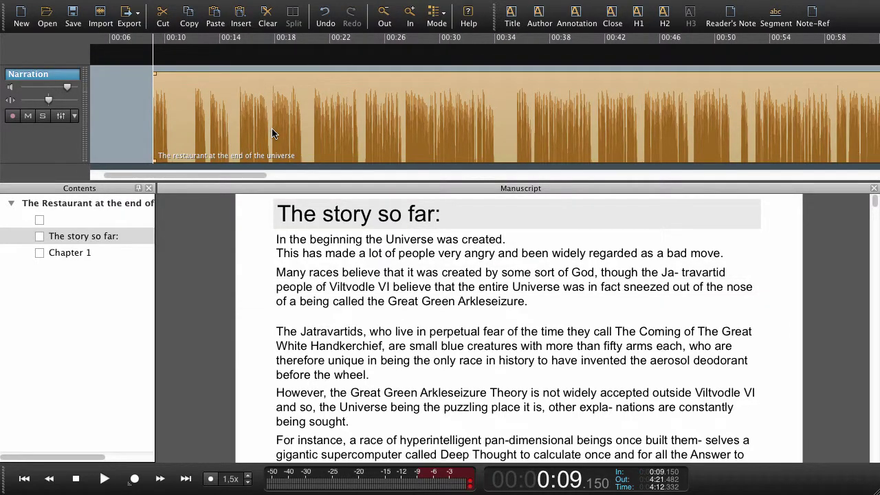
# Cue the playhead to the narration start and link the heading 'The story so far:' at 9 seconds.
pyautogui.click(419, 189)
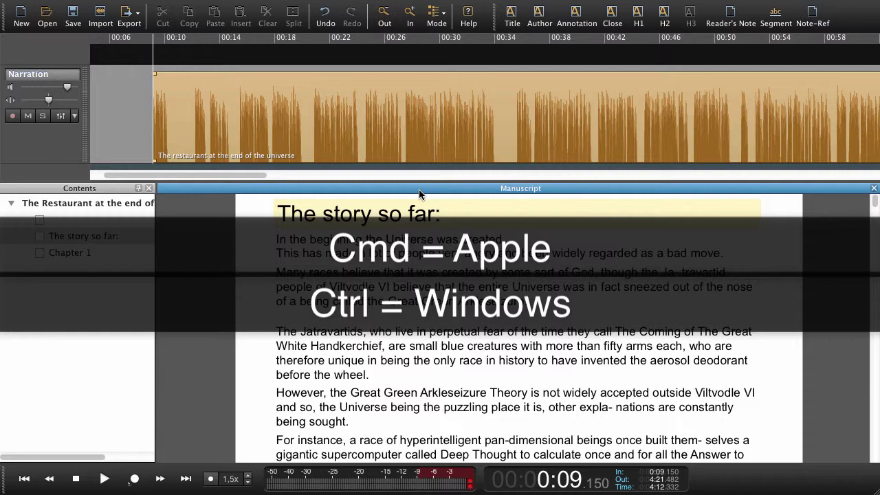
pyautogui.press('Right')
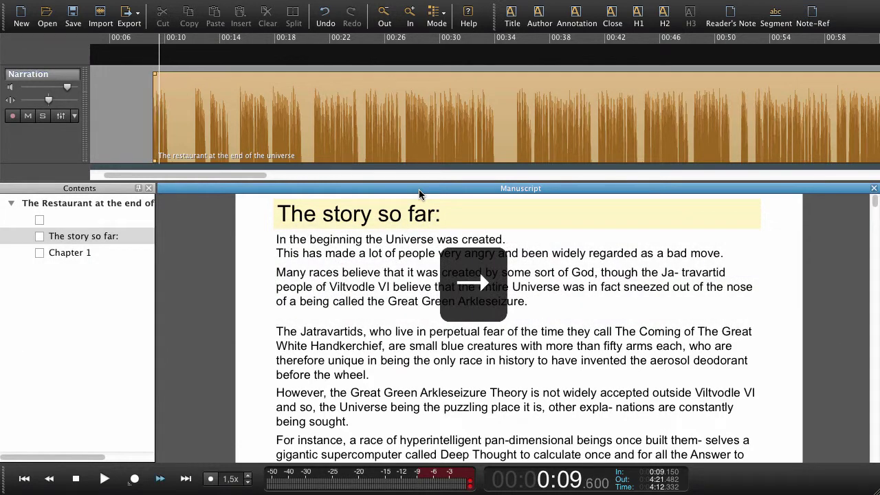
pyautogui.press('Left')
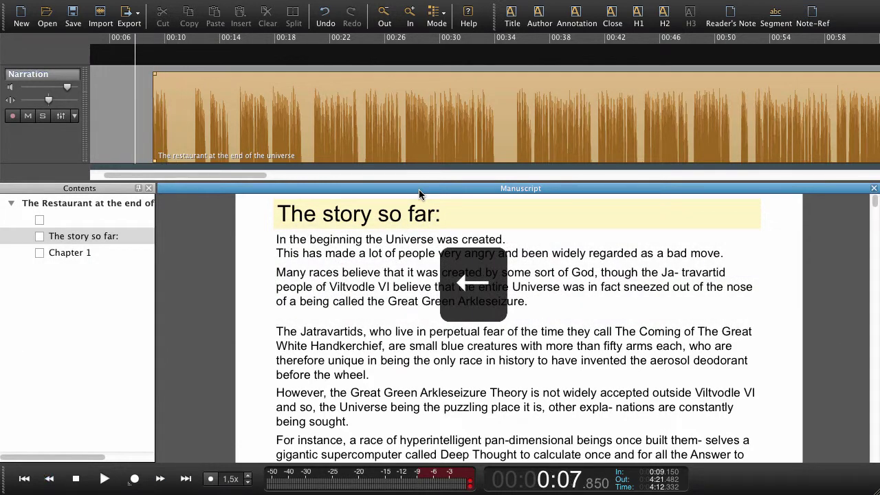
pyautogui.press('Right')
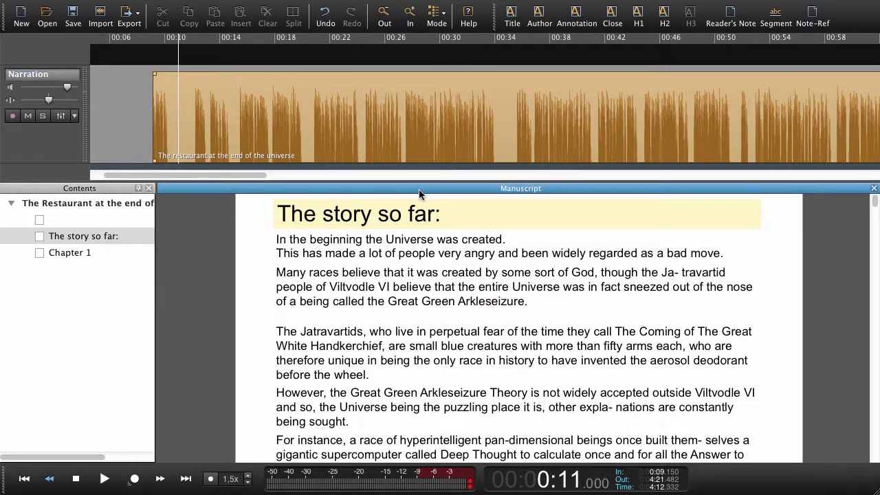
pyautogui.press('Left')
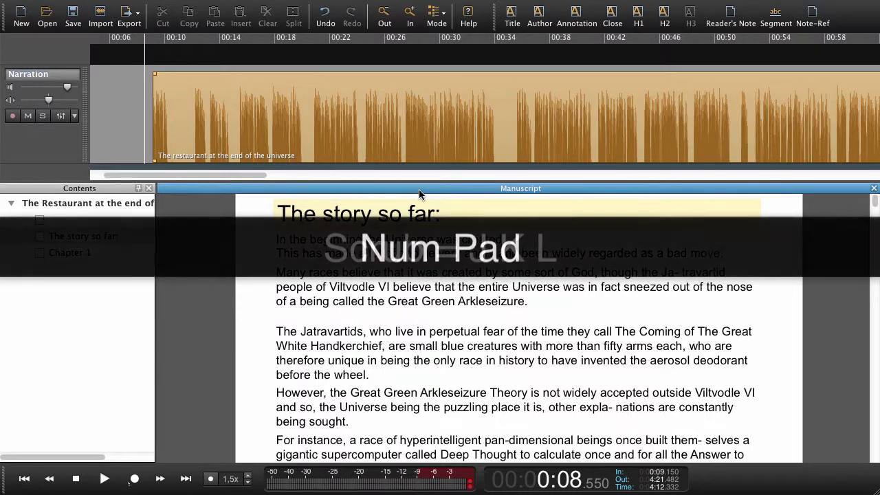
pyautogui.press('space')
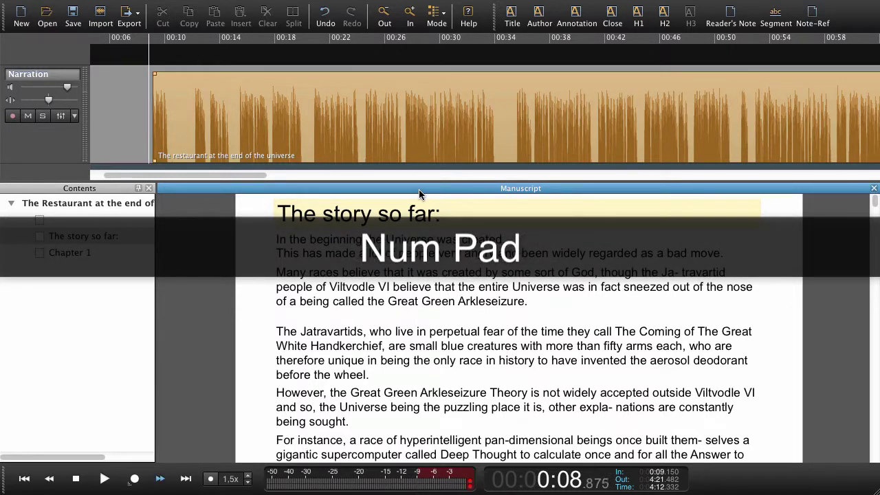
pyautogui.press('Left')
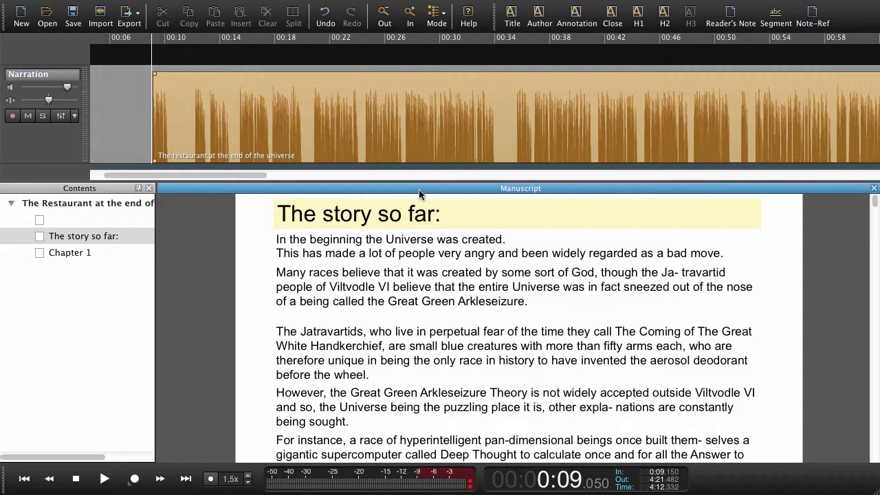
pyautogui.press('super+Return')
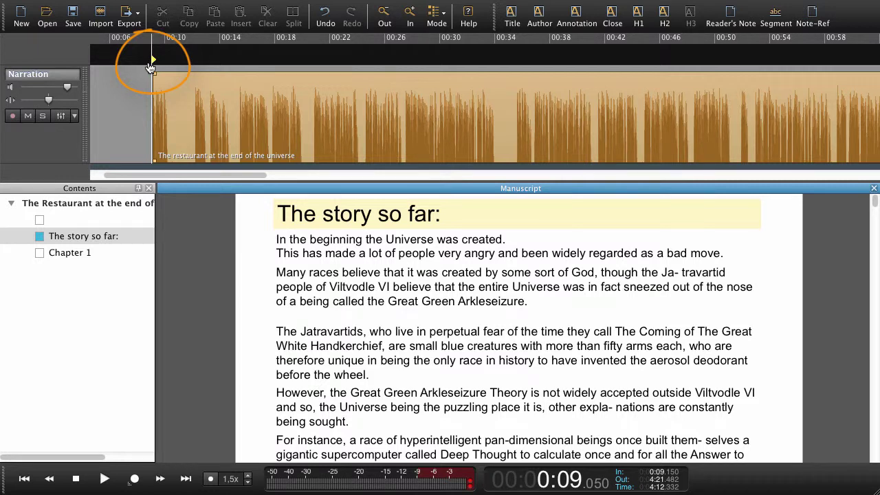
# Play from the heading marker and link the 'In the beginning the Universe was created.' paragraph at about 12 seconds.
pyautogui.press('space')
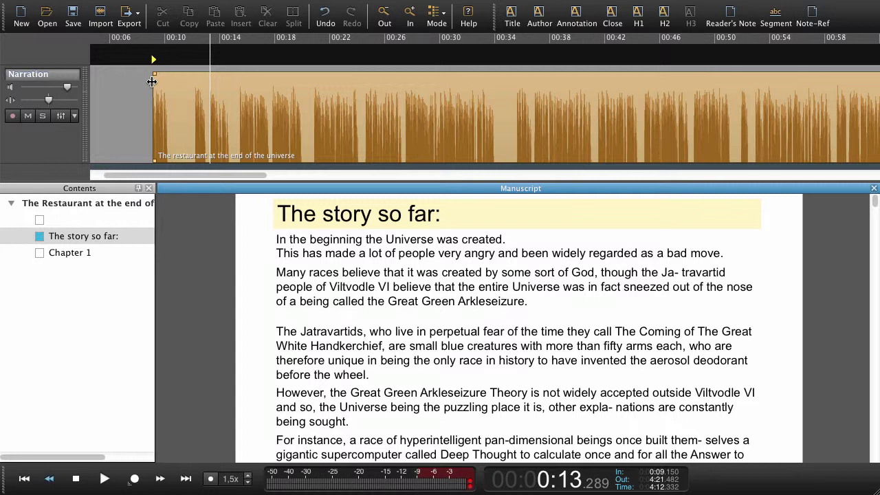
pyautogui.press('Left')
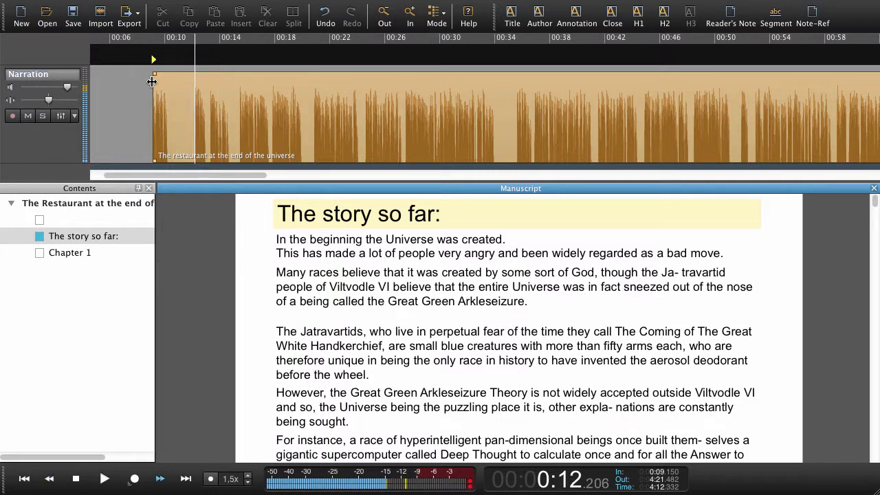
pyautogui.press('Right')
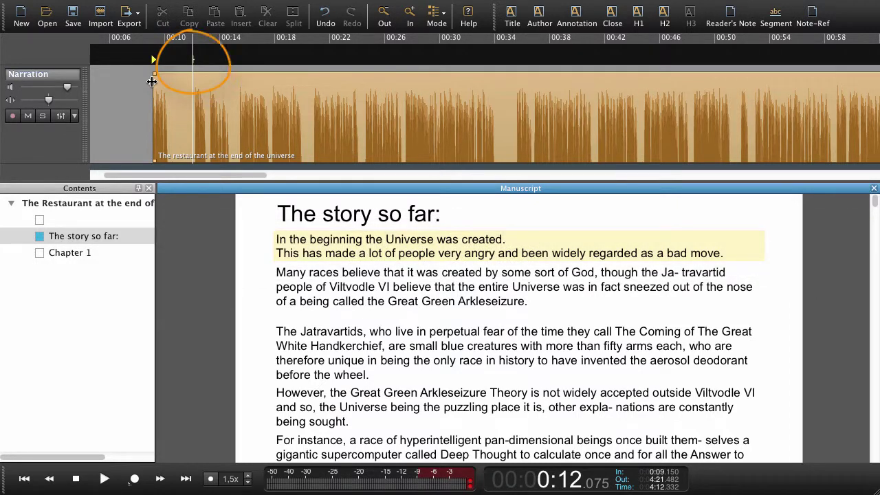
# Play to the next paragraph's start, step back, and mark 'Many races believe…' at 0:20.8.
pyautogui.hotkey('ctrl', 'Return')
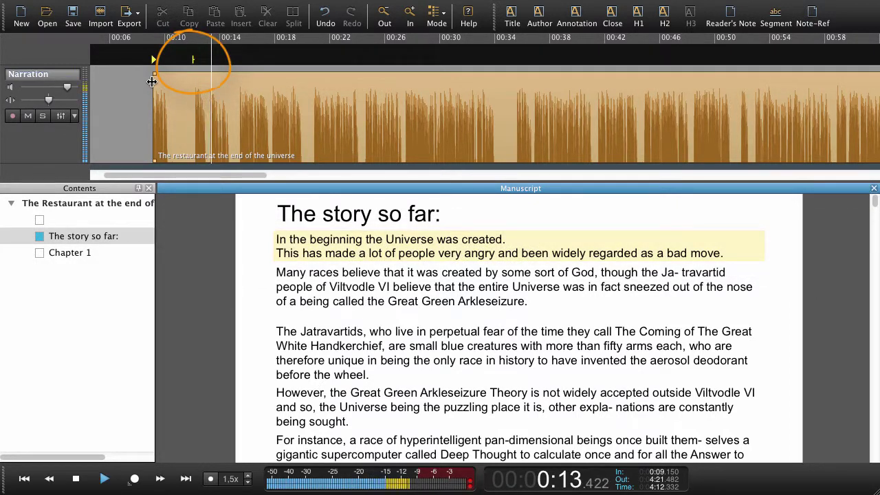
pyautogui.press('space')
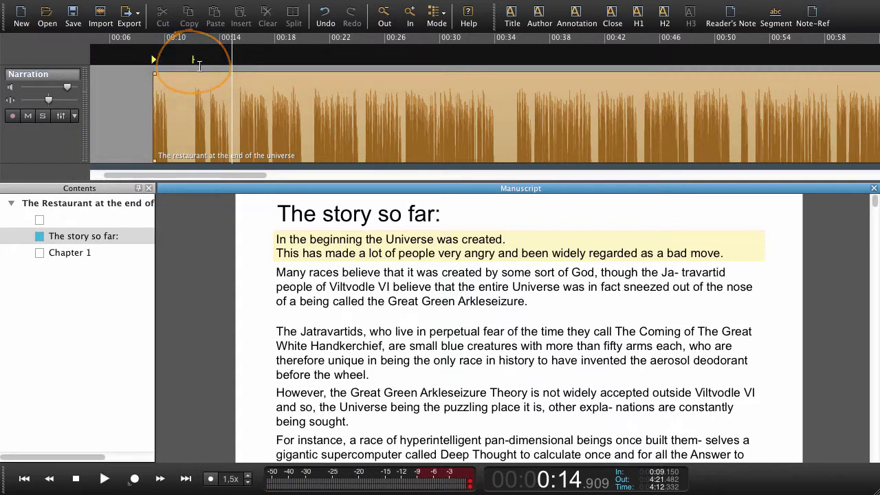
pyautogui.press('space')
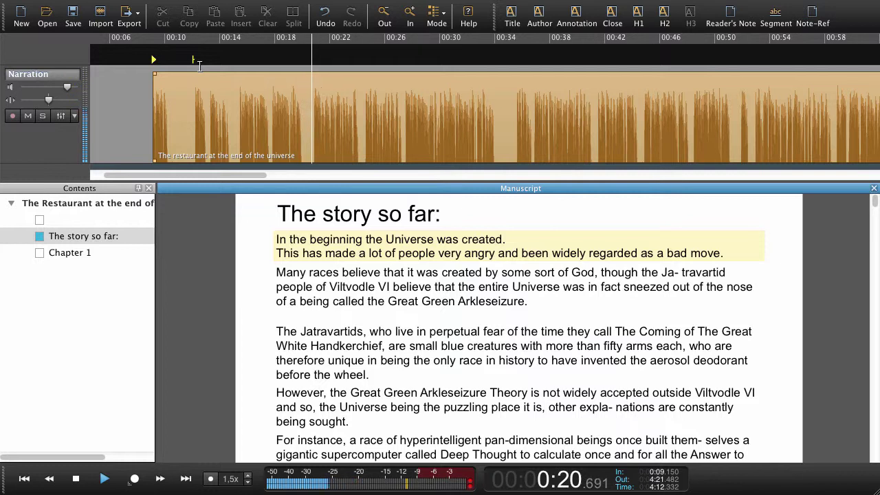
pyautogui.press('space')
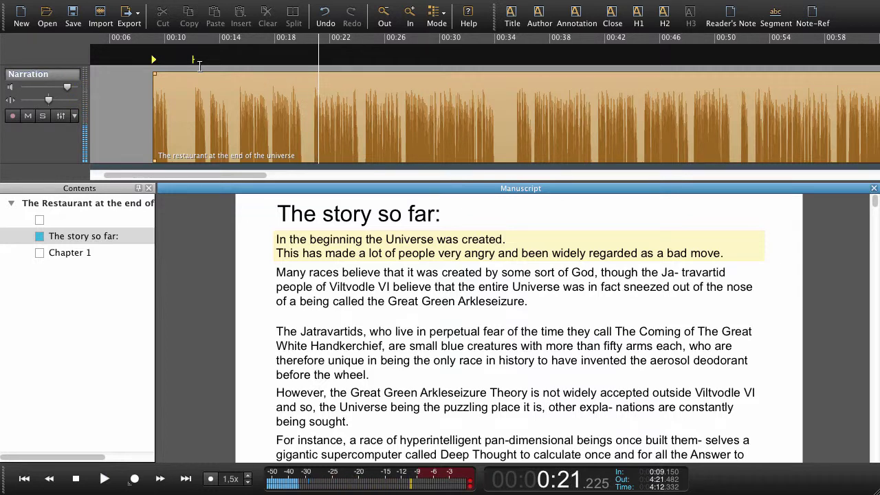
pyautogui.press('Left')
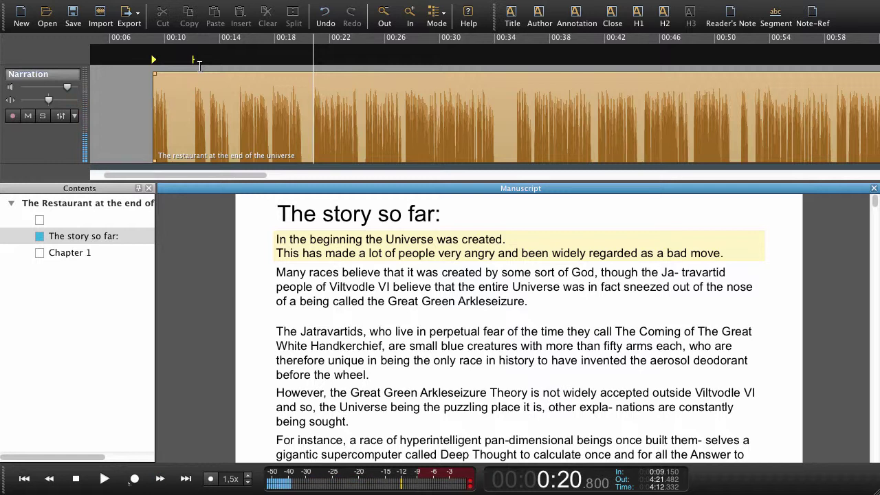
pyautogui.press('Right')
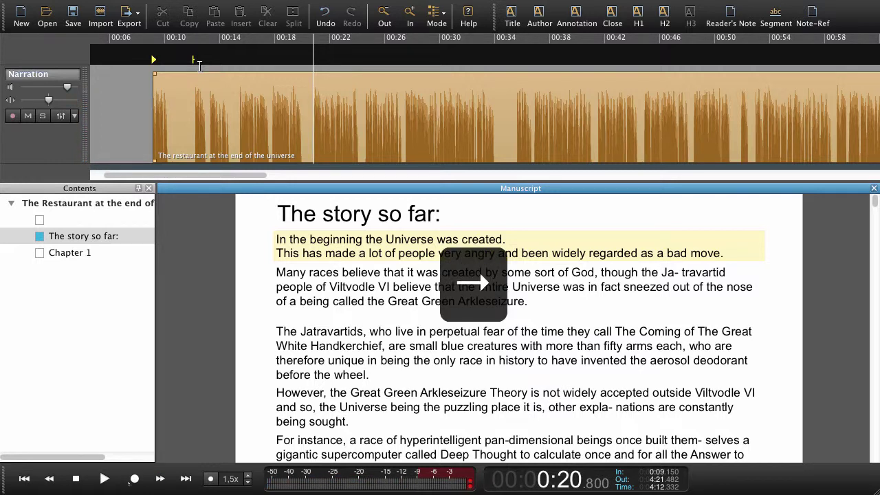
pyautogui.press('Right')
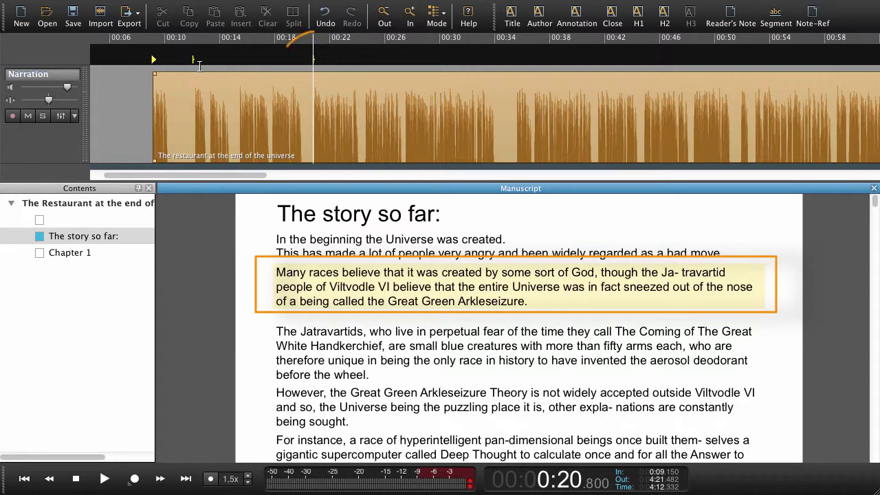
# Stop at the pause near 0:35.5, fine-tune, mark 'The Jatravartids…' paragraph there, and play it back.
pyautogui.press('space')
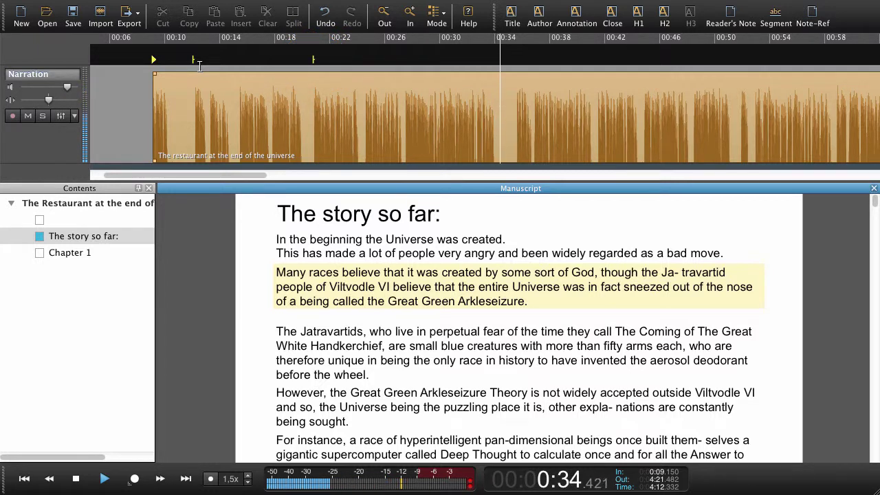
pyautogui.press('space')
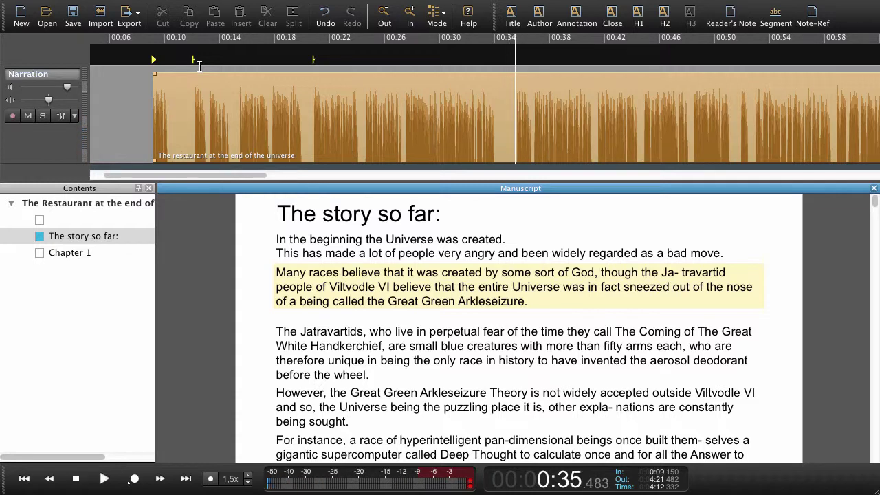
pyautogui.press('l')
pyautogui.press('Right')
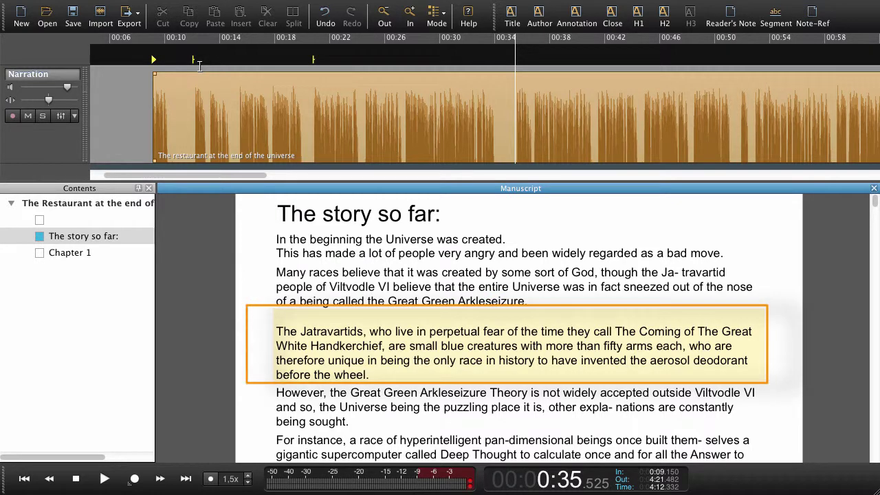
pyautogui.press('super+Return')
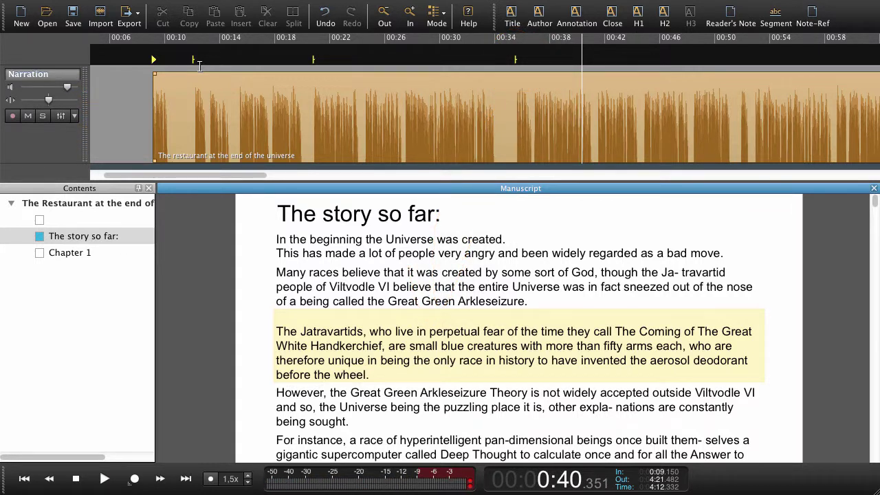
pyautogui.press('Left')
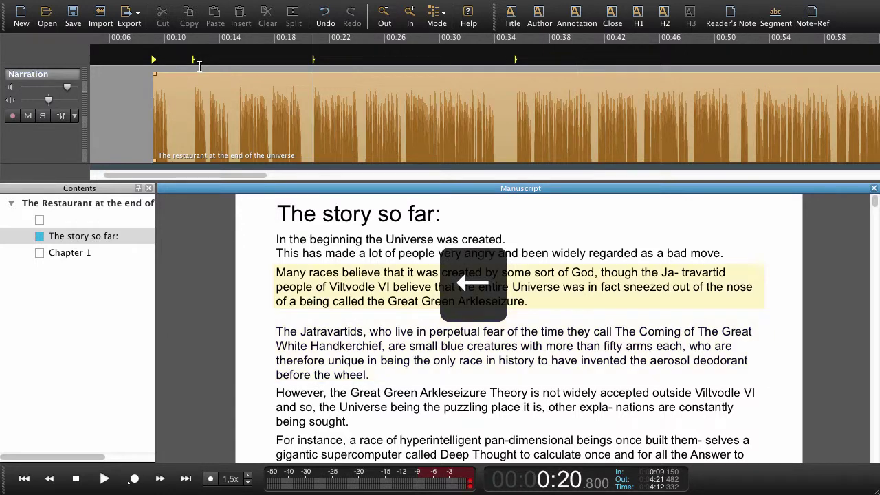
pyautogui.click(199, 66)
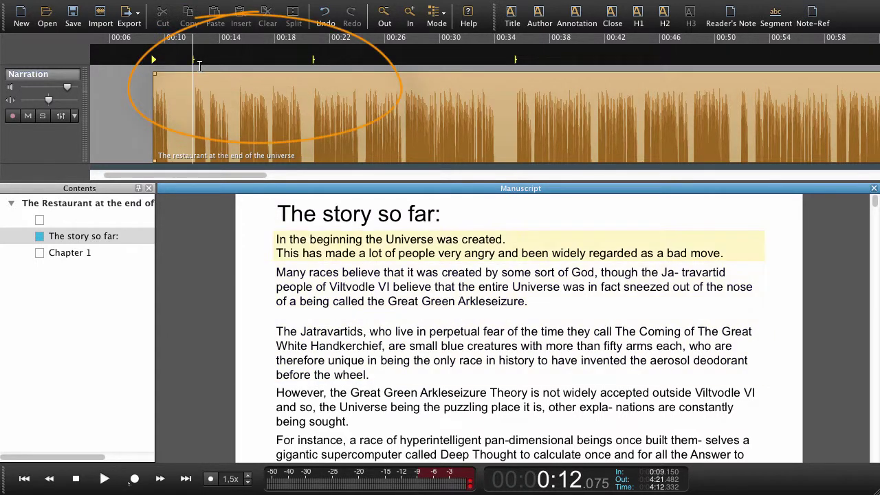
pyautogui.press('Home')
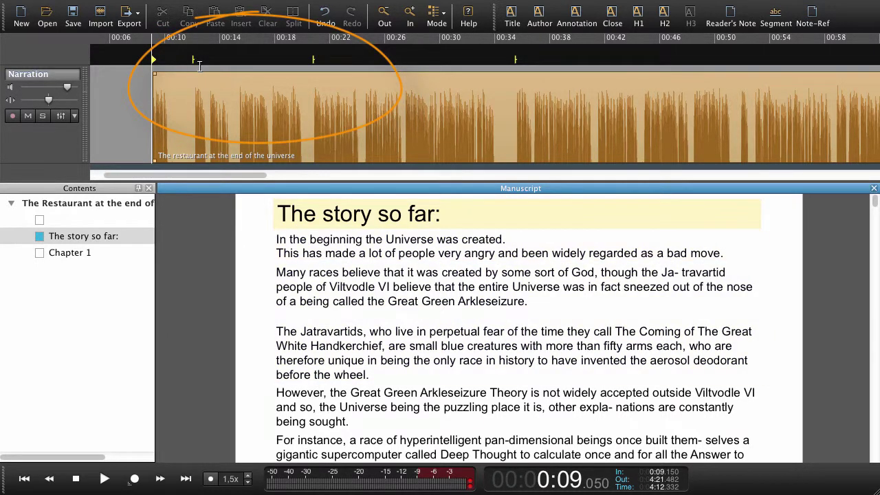
pyautogui.press('space')
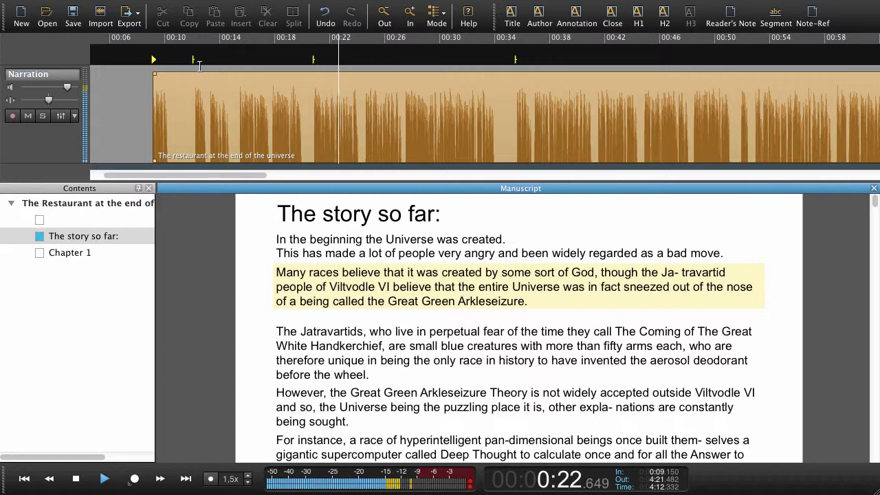
pyautogui.hotkey('ctrl', 'Right')
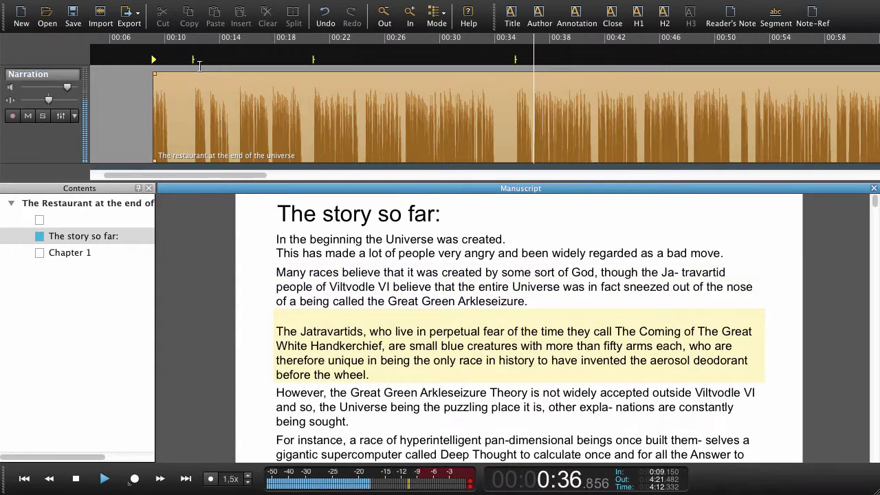